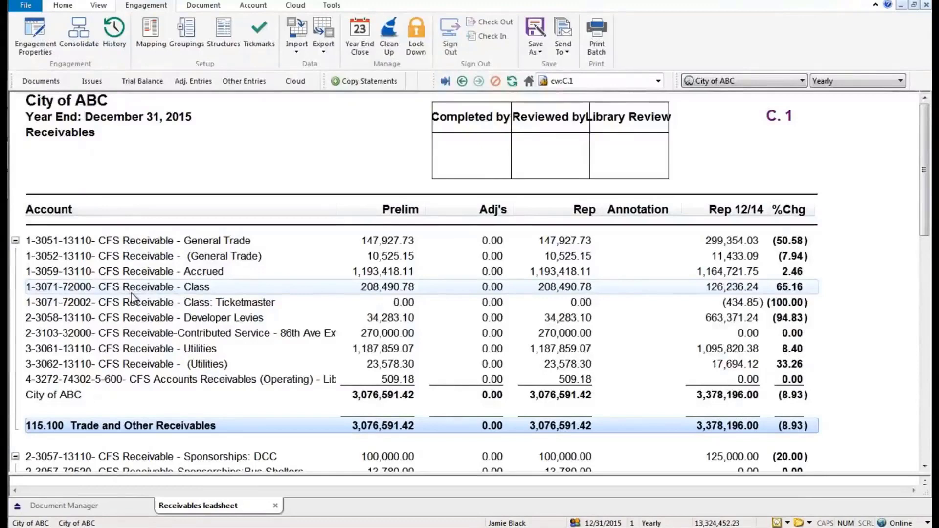
# Close the Receivables leadsheet and open the Desktop folder in Windows Explorer.
pyautogui.click(284, 364)
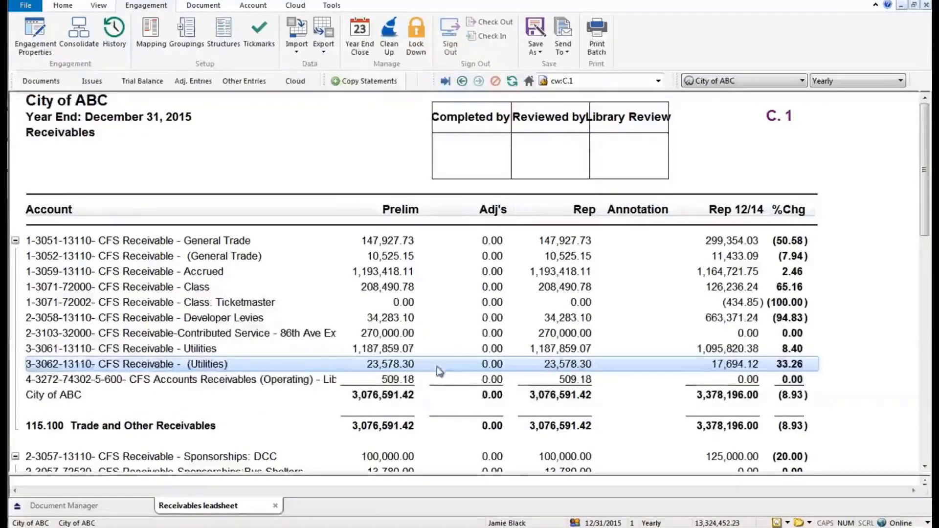
pyautogui.click(275, 506)
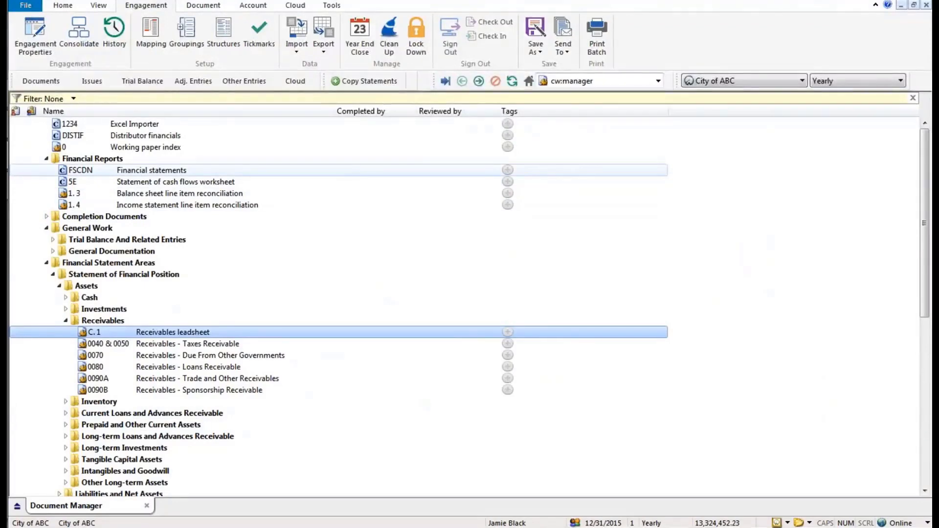
pyautogui.moveTo(8, 125)
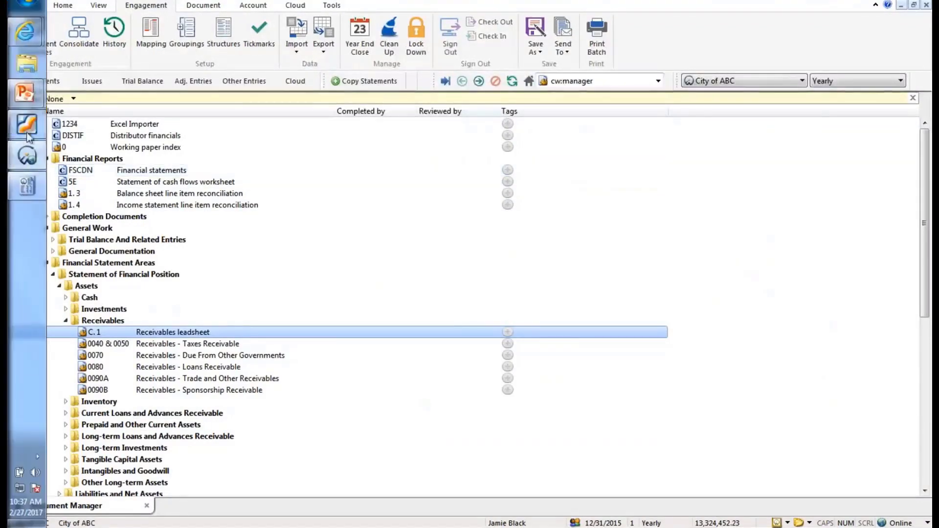
pyautogui.click(27, 64)
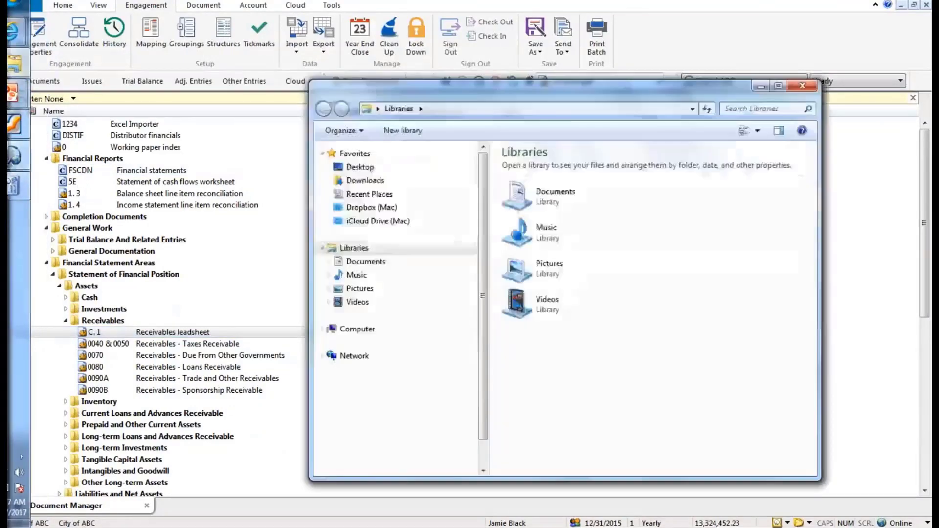
pyautogui.click(360, 167)
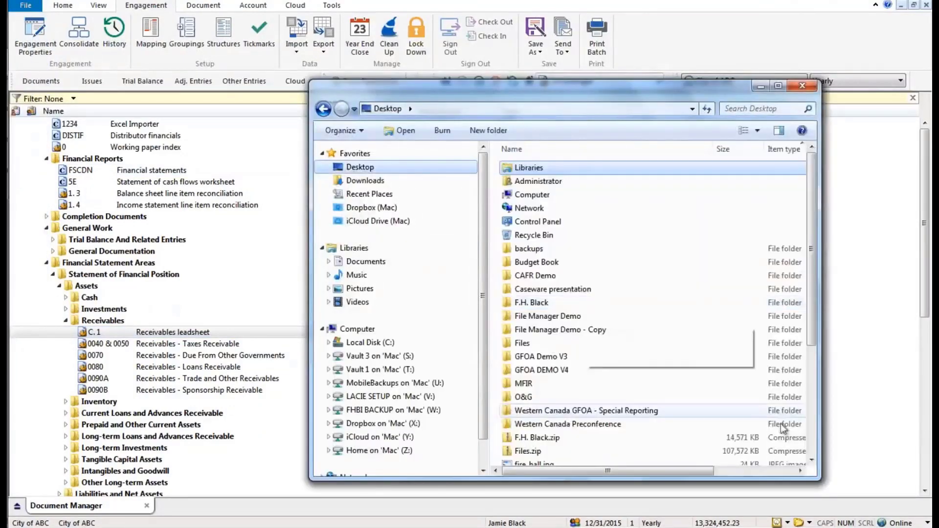
# Open the Clean Backup folder through its shortcut on the Desktop.
pyautogui.scroll(-4, 681, 379)
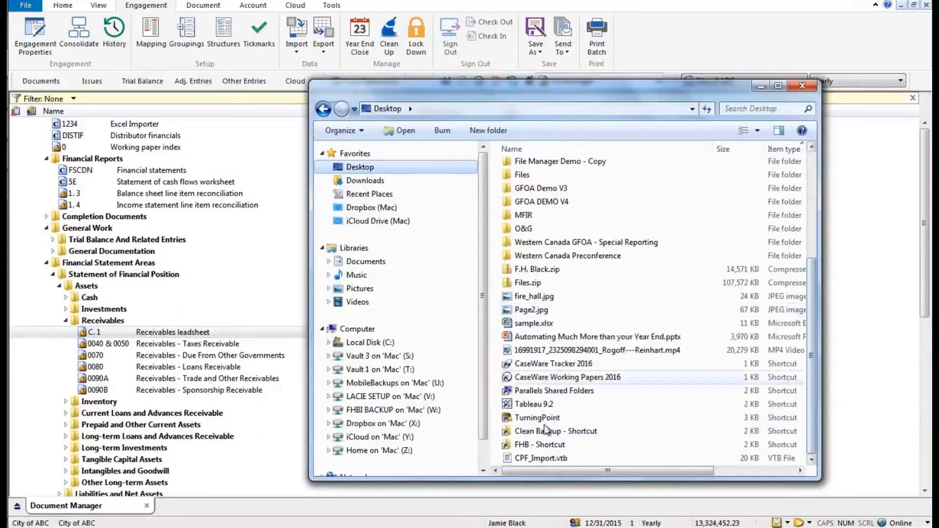
pyautogui.doubleClick(541, 444)
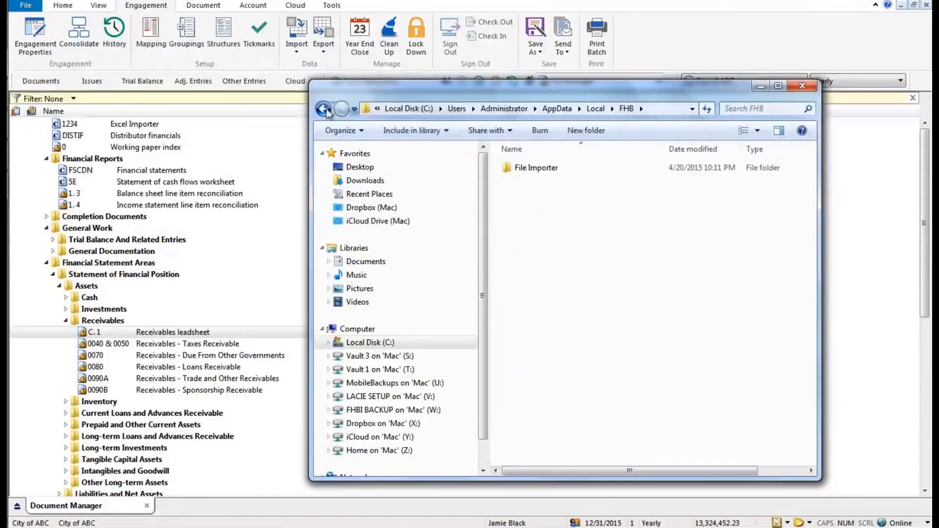
pyautogui.click(372, 208)
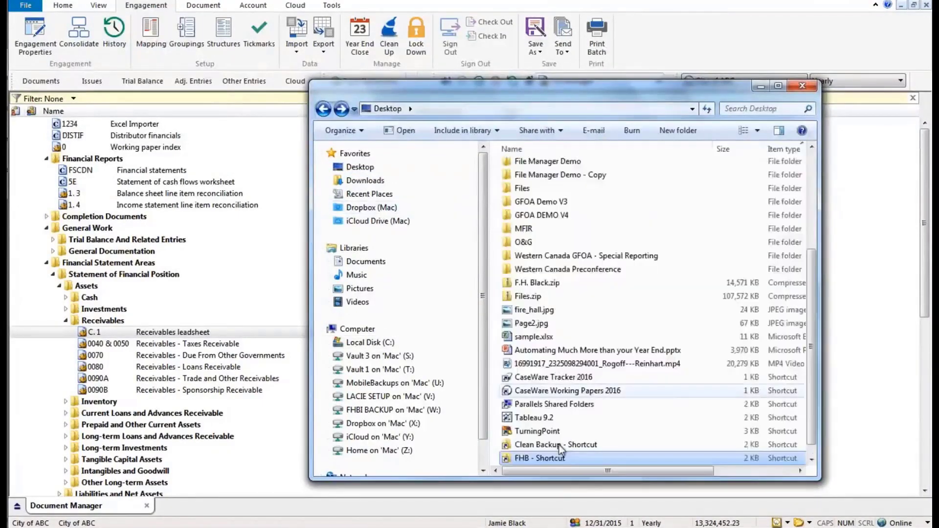
pyautogui.doubleClick(559, 445)
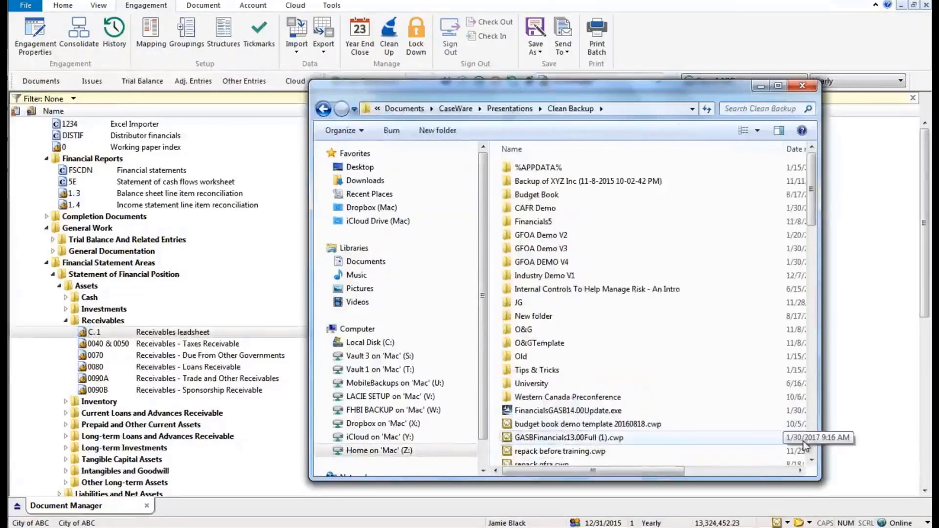
# Copy AR Aging Detail.pdf into the Receivables folder of the engagement, directly below the C.1 Receivables leadsheet.
pyautogui.click(811, 461)
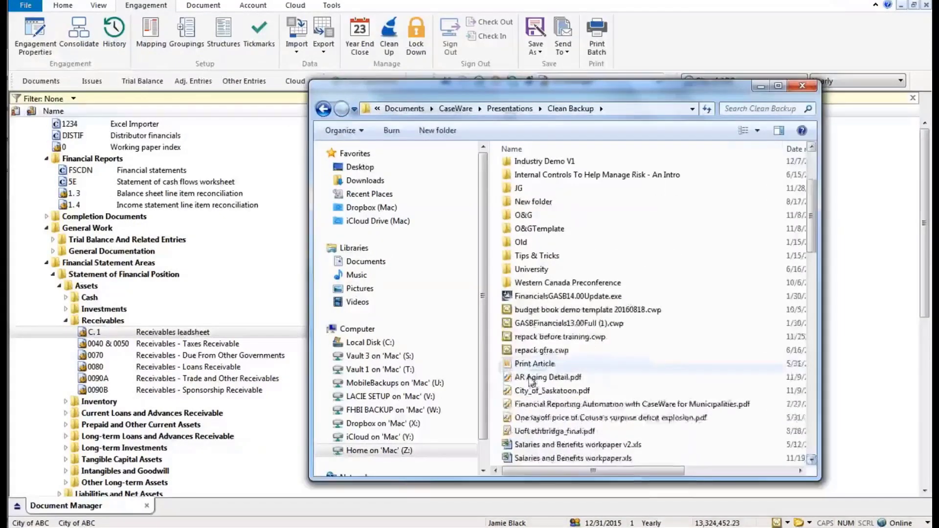
pyautogui.click(536, 380)
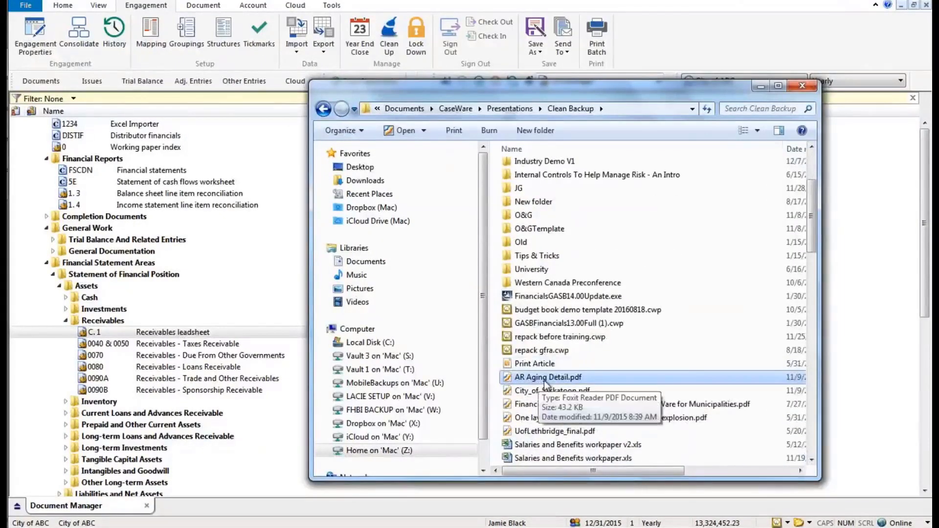
pyautogui.moveTo(536, 384); pyautogui.dragTo(243, 337)
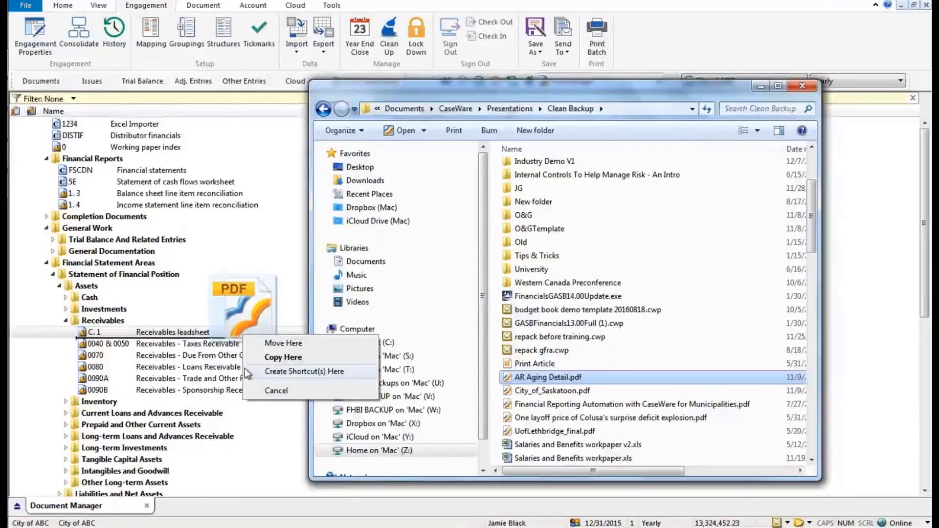
pyautogui.click(277, 358)
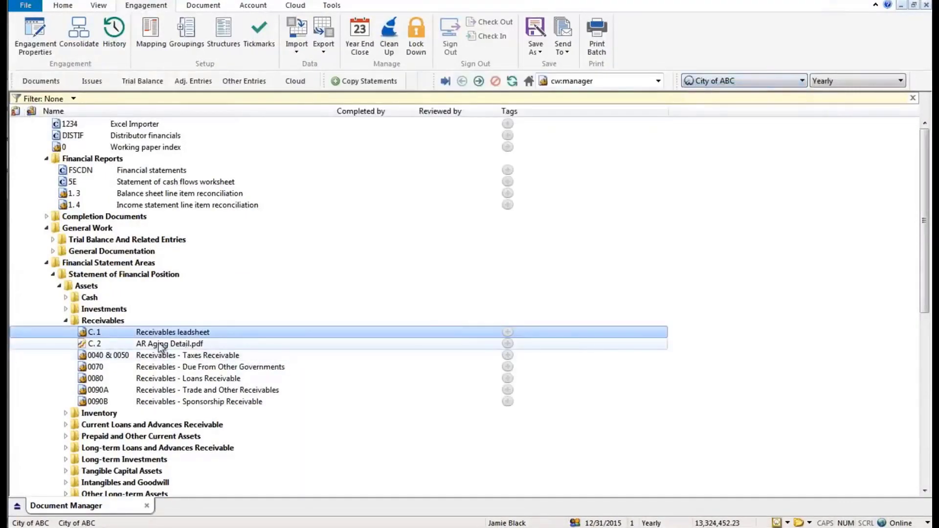
# Open the C.2 AR Aging Detail.pdf document and examine the total open balance at its end.
pyautogui.doubleClick(102, 348)
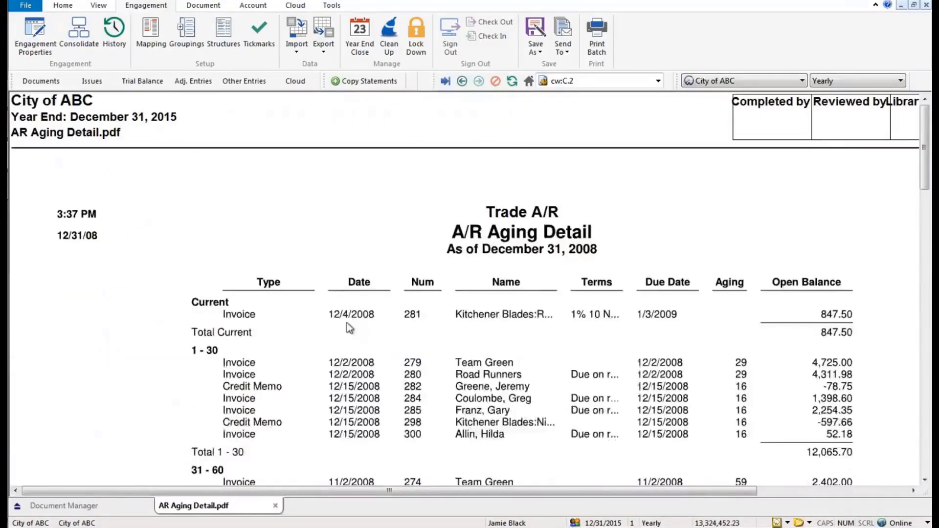
pyautogui.scroll(-10, 349, 327)
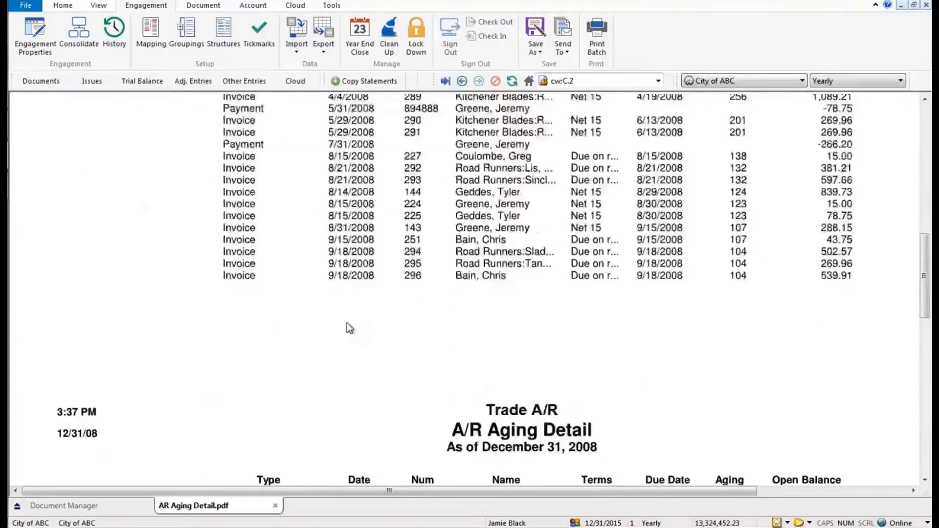
pyautogui.scroll(-10, 349, 328)
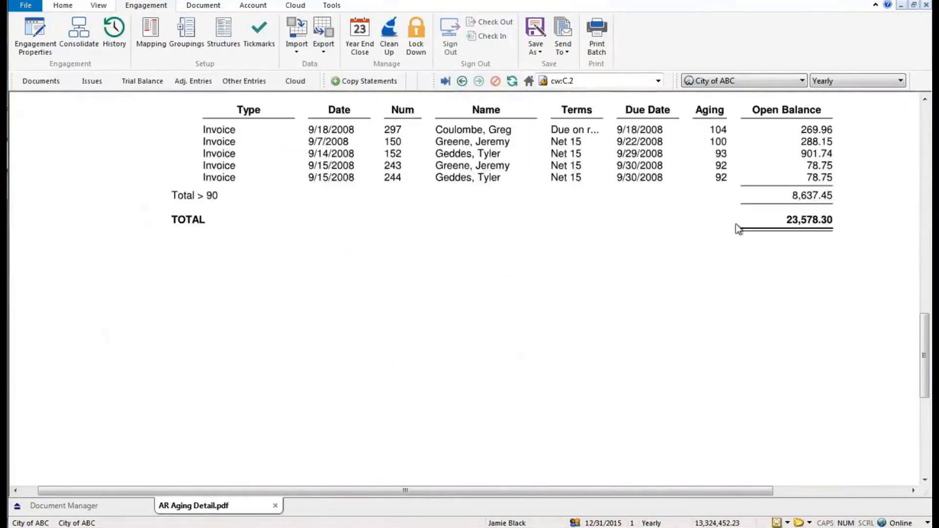
# Reopen the Receivables leadsheet and start a line annotation on the CFS Receivable - (Utilities) account.
pyautogui.click(85, 506)
pyautogui.doubleClick(171, 332)
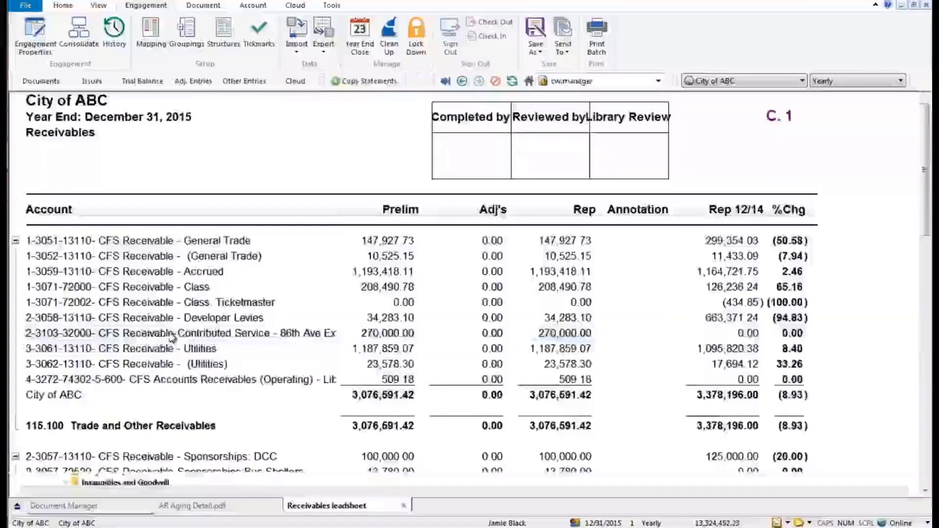
pyautogui.click(561, 368)
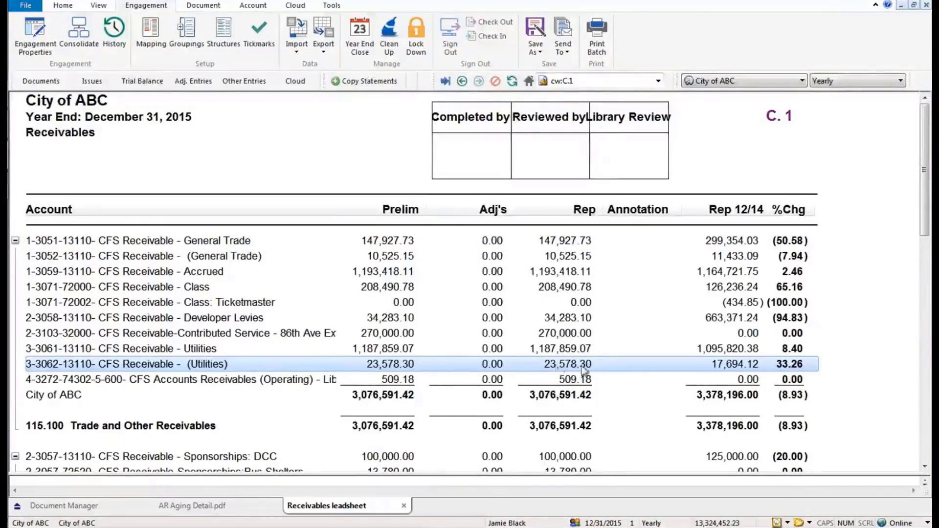
pyautogui.rightClick(611, 362)
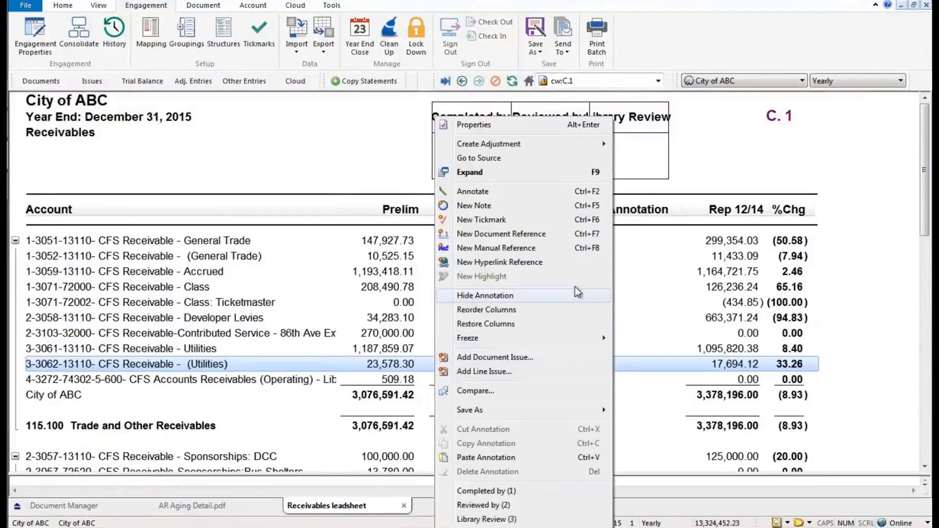
pyautogui.click(518, 192)
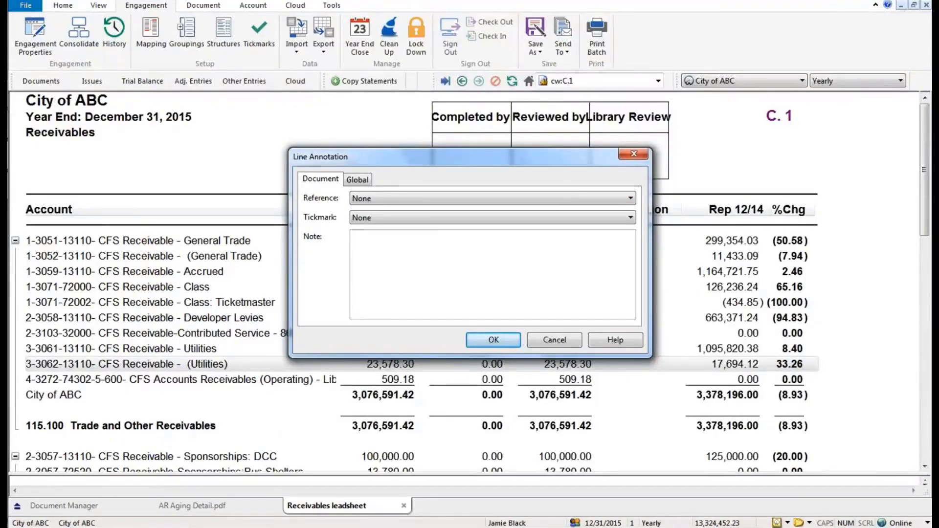
# Set the annotation's reference to C.2 AR Aging Detail.pdf and its tickmark to Agree to G/L.
pyautogui.click(405, 197)
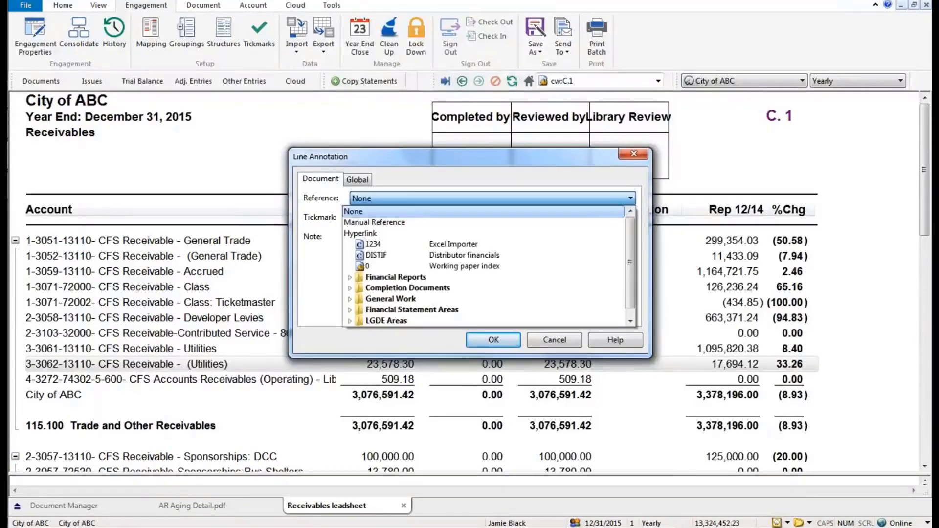
pyautogui.click(404, 214)
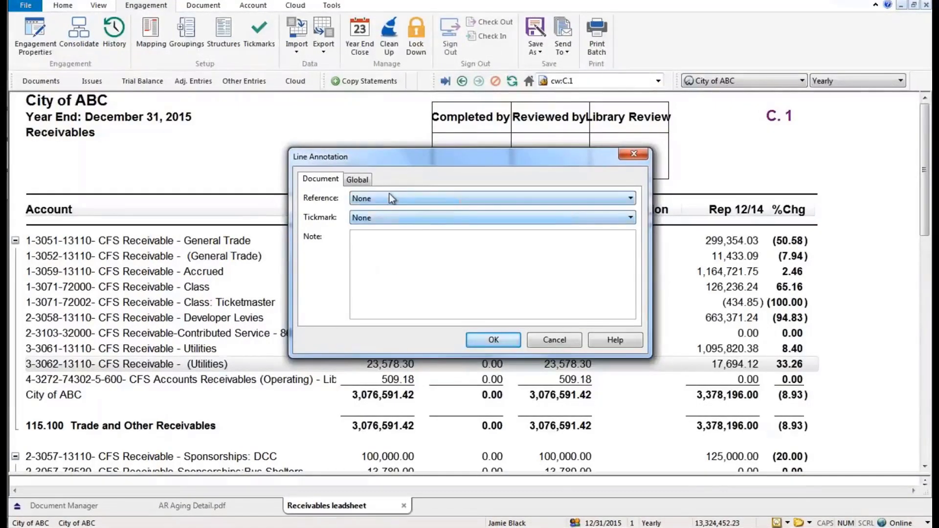
pyautogui.press('c')
pyautogui.press('c')
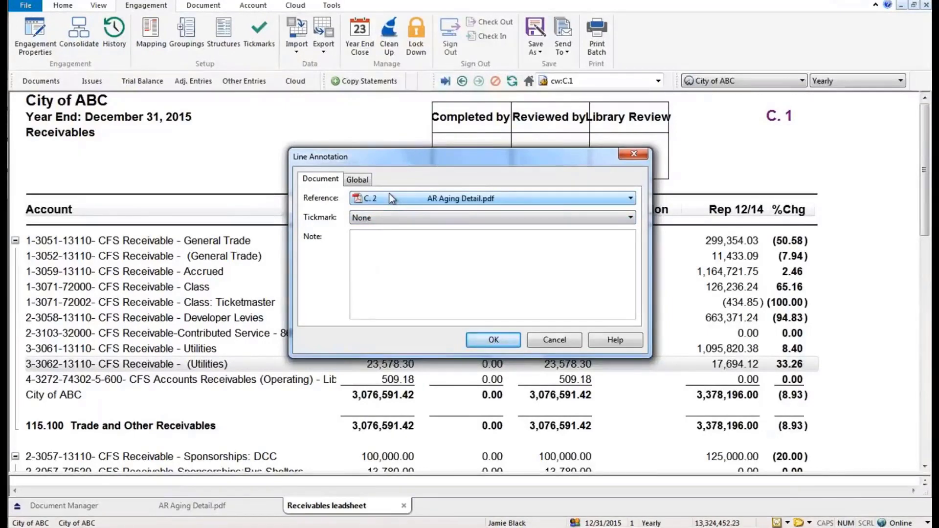
pyautogui.click(368, 219)
pyautogui.scroll(-5, 425, 287)
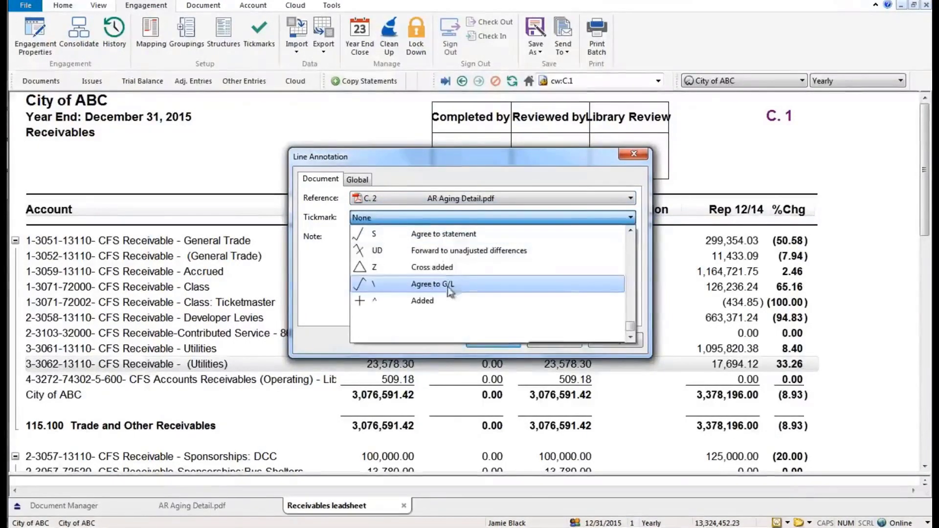
pyautogui.click(424, 285)
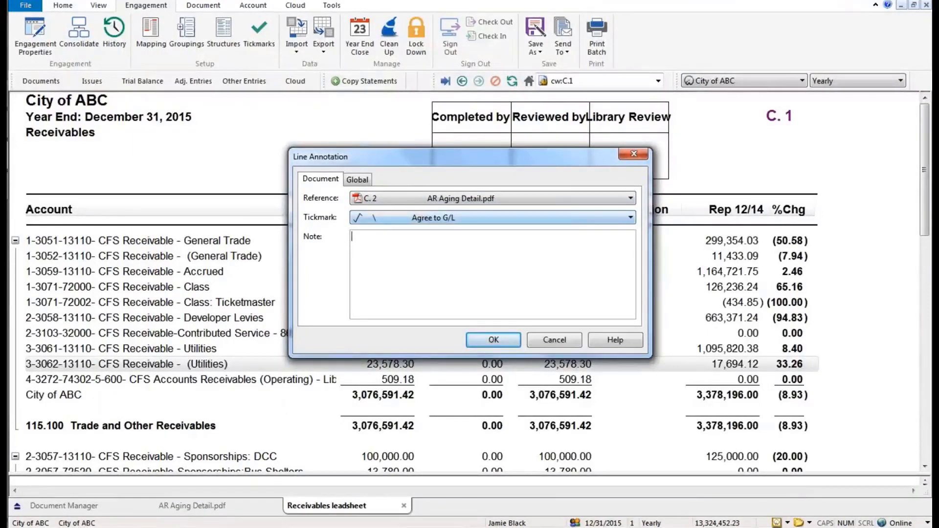
# Add the note "we review this AR SUbledger monthly for doubtfull acnts" and apply the line annotation.
pyautogui.click(425, 274)
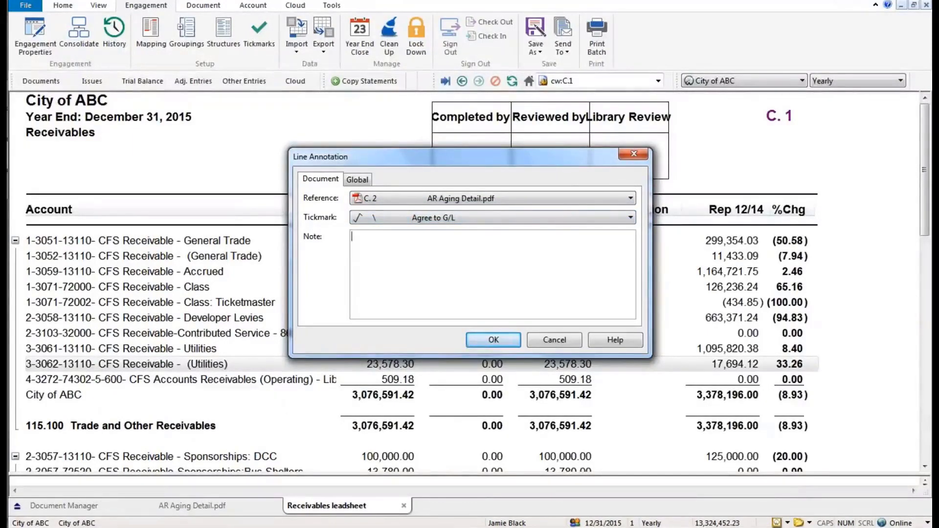
pyautogui.write('we re')
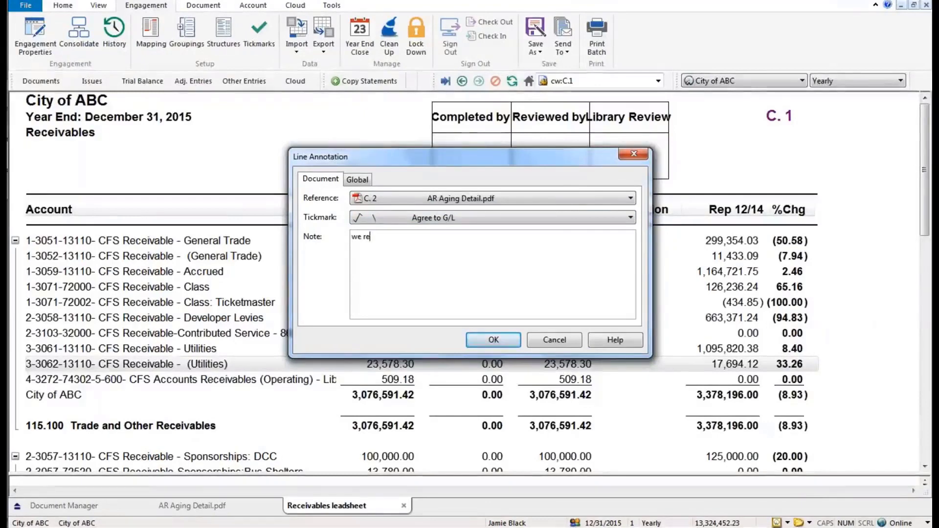
pyautogui.write('view this')
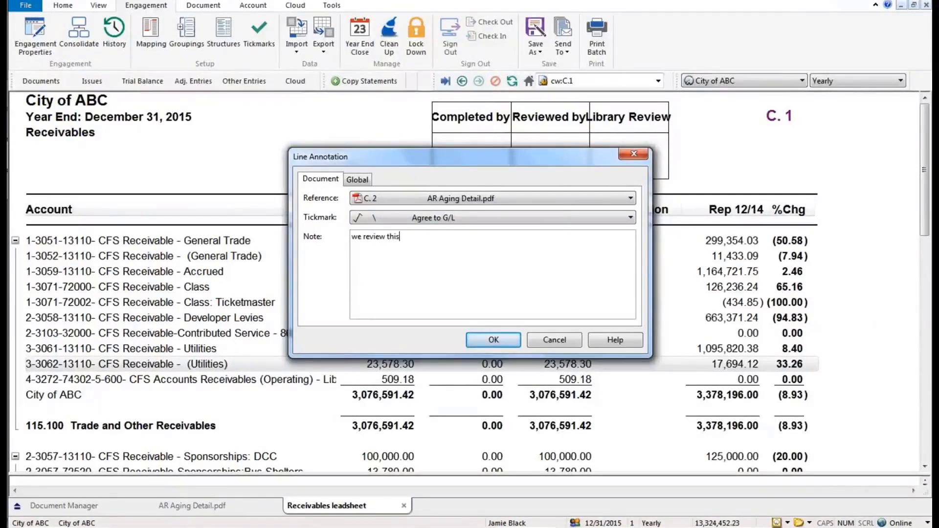
pyautogui.write(' AR SUb')
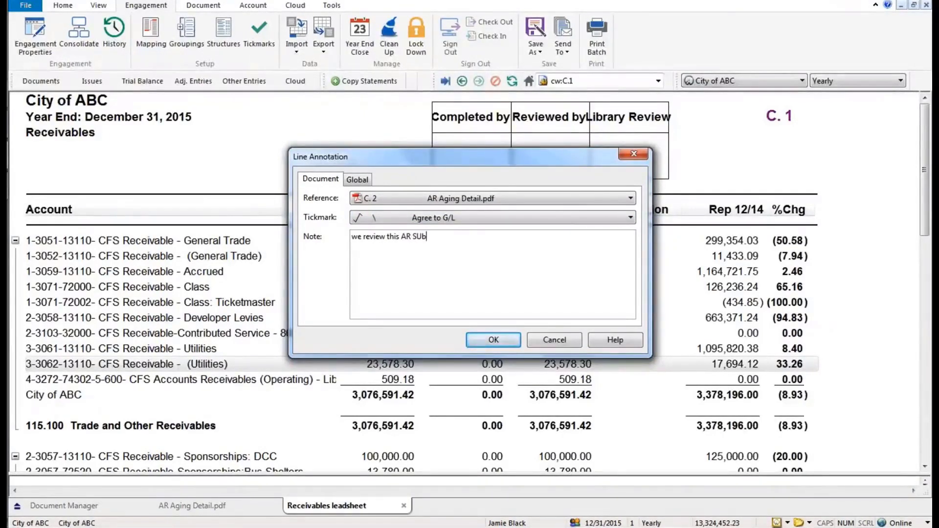
pyautogui.write('ledger month')
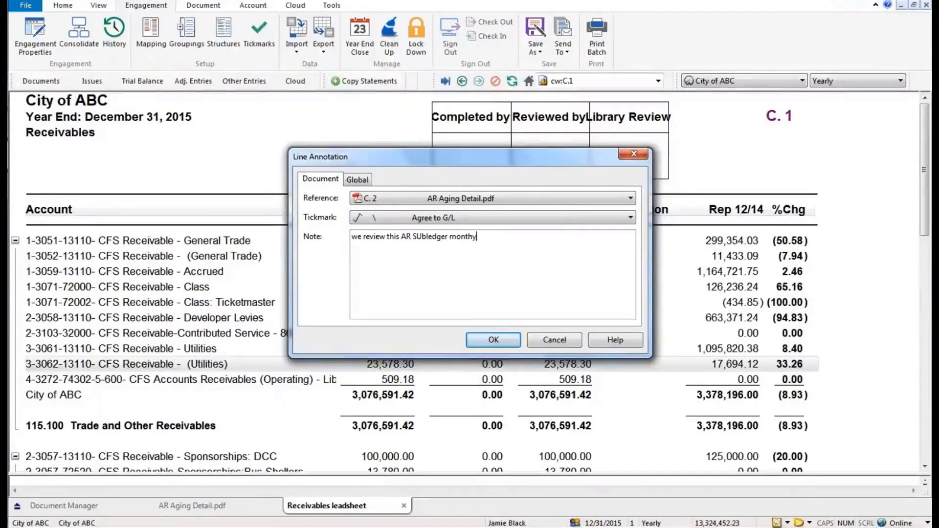
pyautogui.write('ly fo')
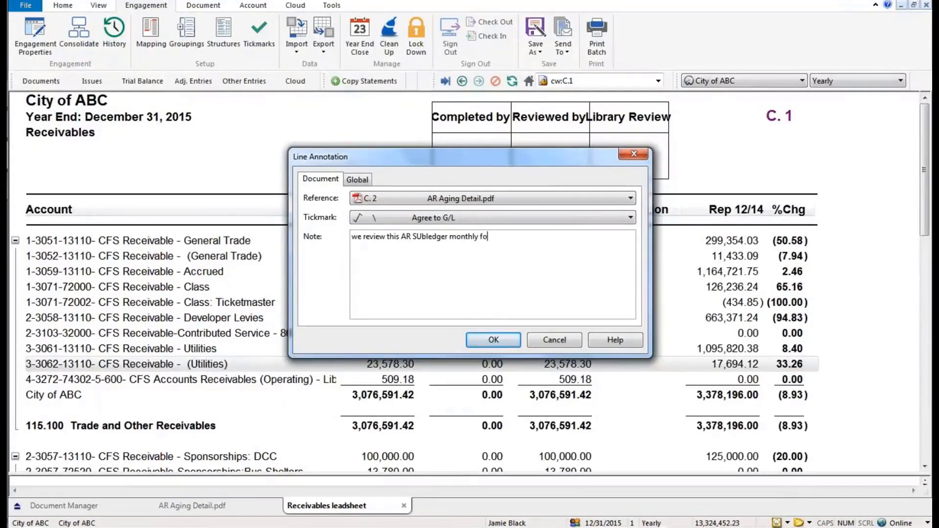
pyautogui.write('r doubtfull ')
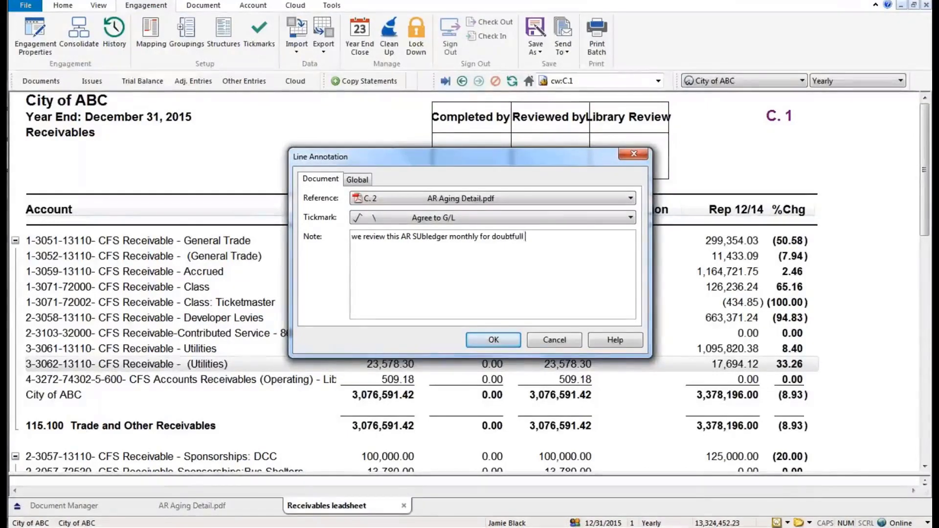
pyautogui.write('acnts')
pyautogui.click(506, 339)
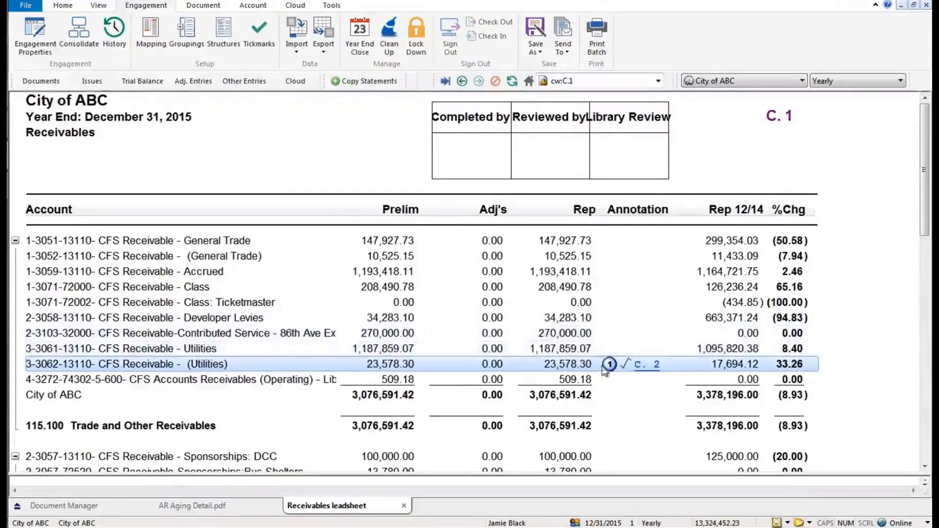
# Inspect the annotations on the (Utilities) line and follow the C.2 reference to the AR aging document.
pyautogui.moveTo(609, 369)
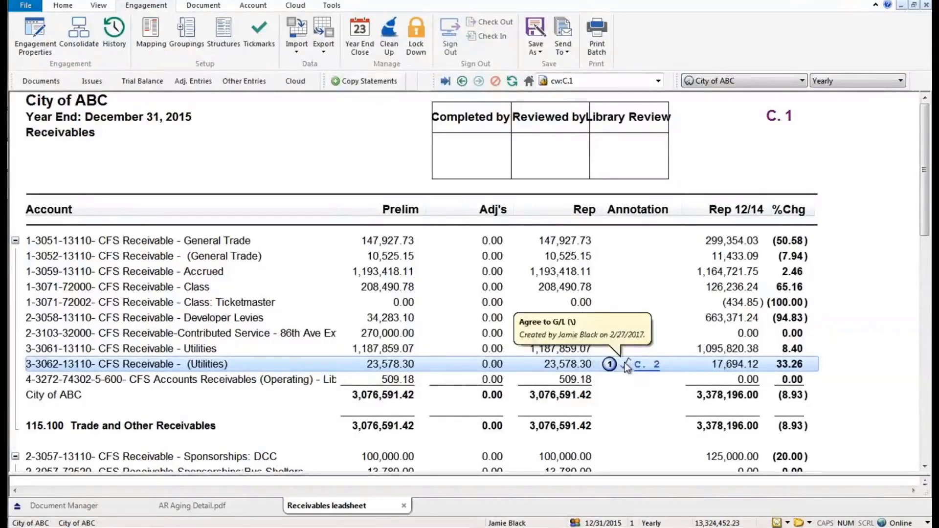
pyautogui.click(648, 371)
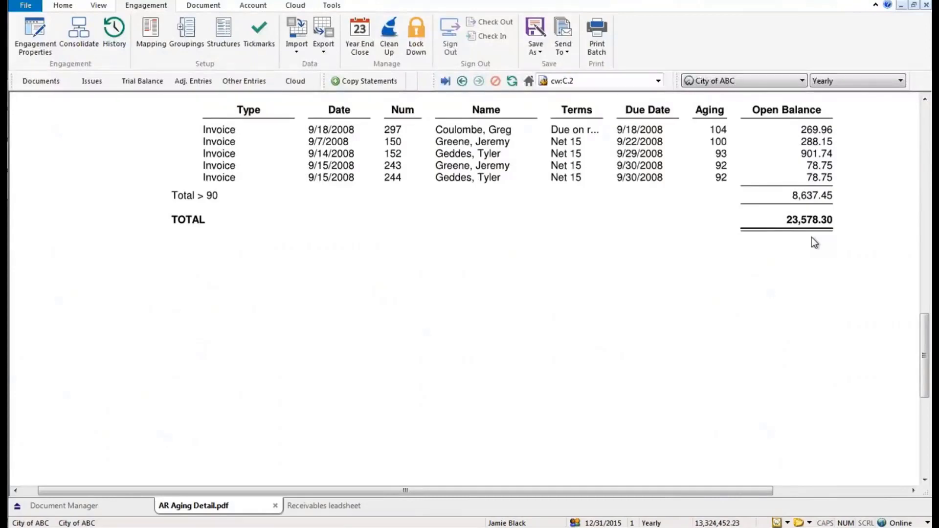
# Annotate the aging report's TOTAL open balance with a reference to C.1 Receivables leadsheet and position the reference just beside the amount.
pyautogui.rightClick(834, 219)
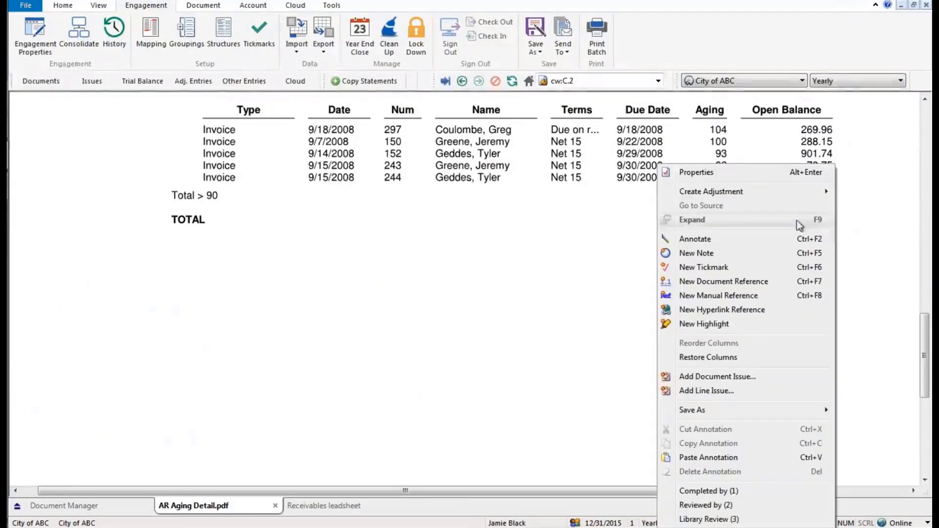
pyautogui.click(759, 238)
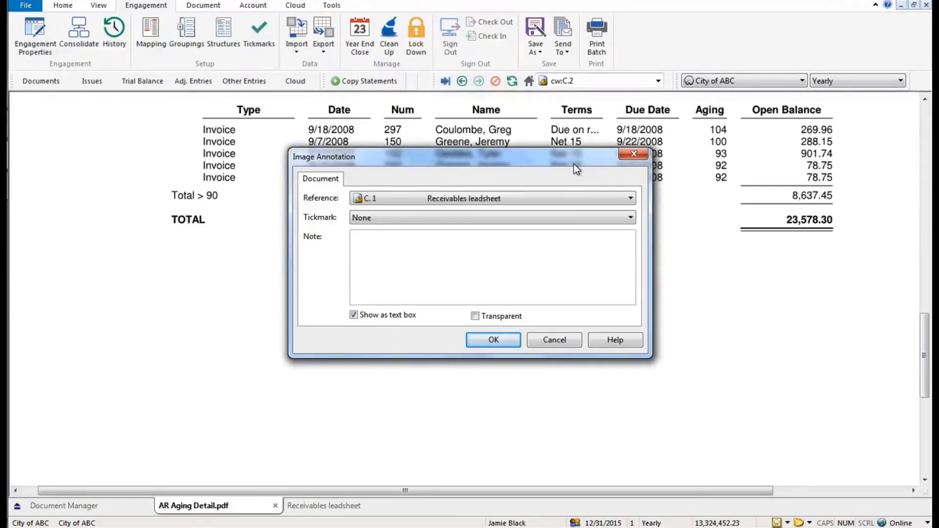
pyautogui.click(512, 343)
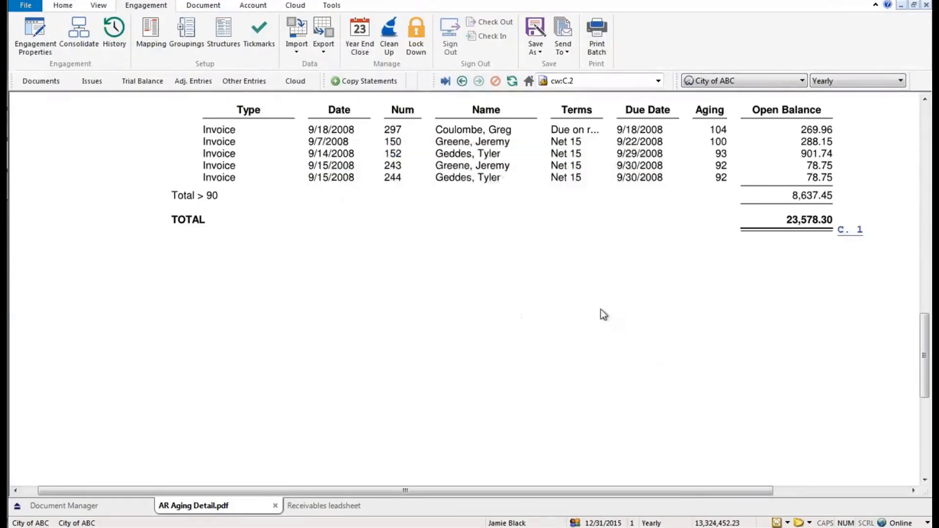
pyautogui.moveTo(842, 236); pyautogui.dragTo(850, 229)
pyautogui.click(823, 236)
# Follow the C.1 reference to the Receivables leadsheet and return through the (Utilities) line's C.2 reference to check the cross-links.
pyautogui.click(857, 223)
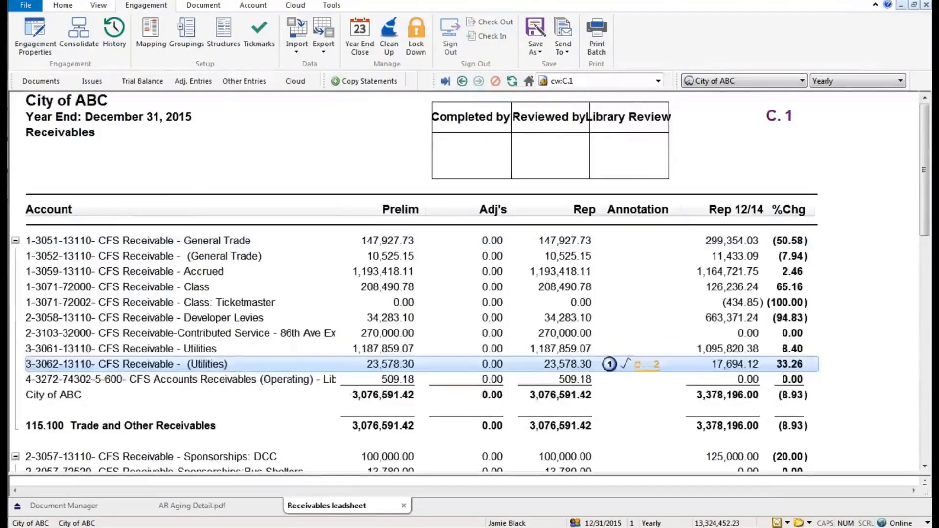
pyautogui.click(650, 365)
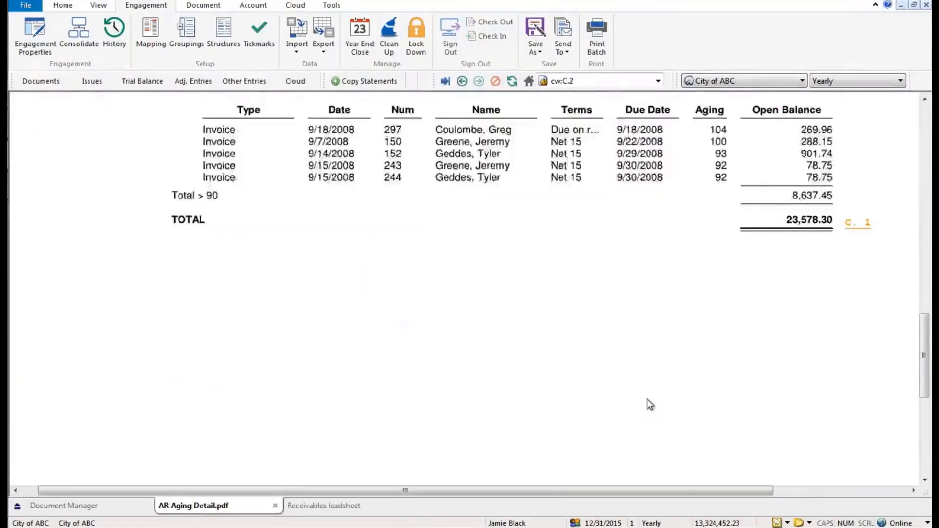
pyautogui.moveTo(646, 399); pyautogui.dragTo(559, 401)
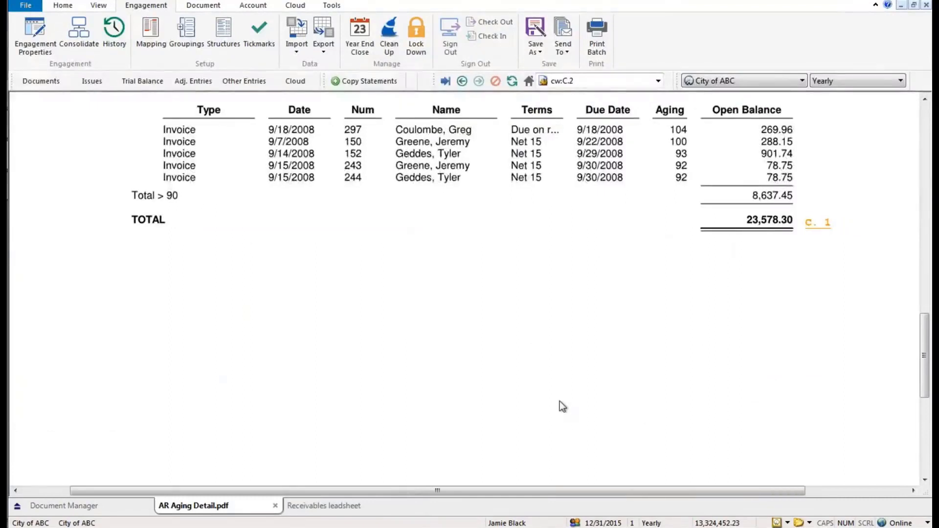